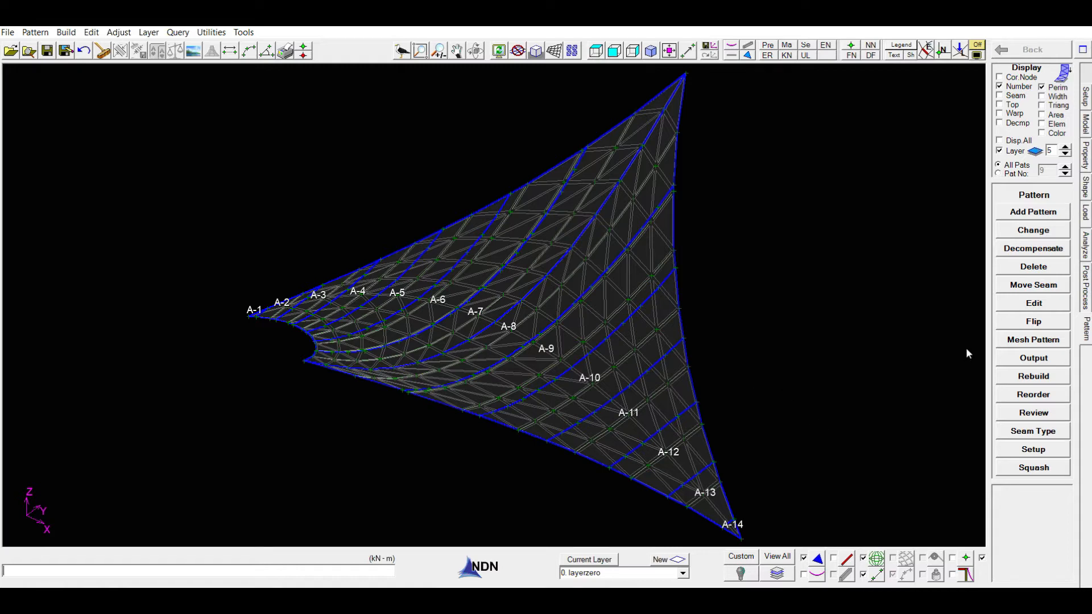
Step: Open the review of the patterns and toggle the pattern number labels off and back on
{"action": "left_click", "coordinate": [1032, 412]}
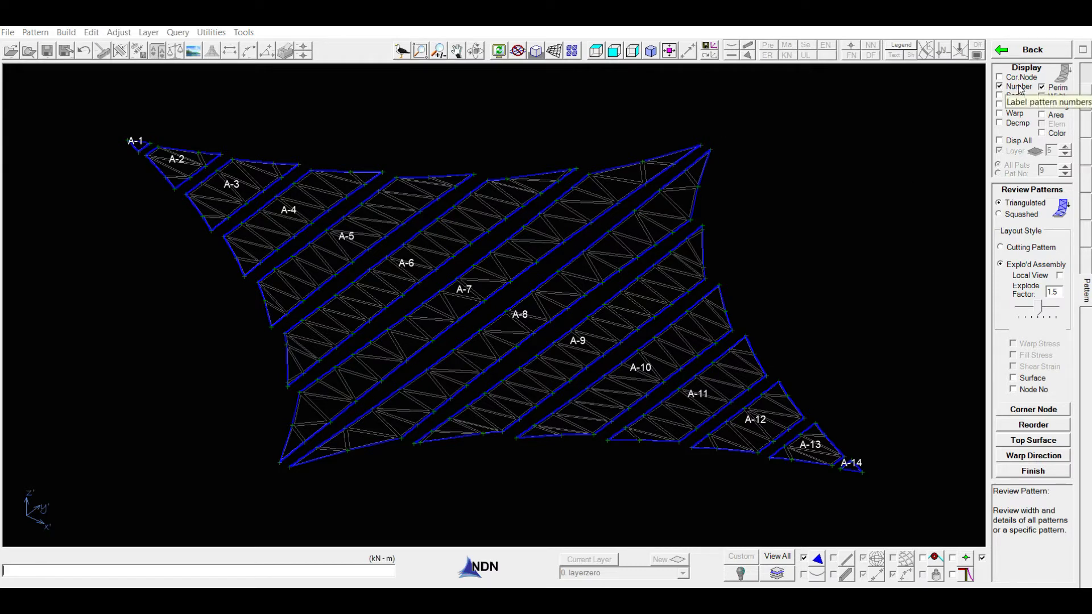
{"action": "left_click", "coordinate": [1000, 86]}
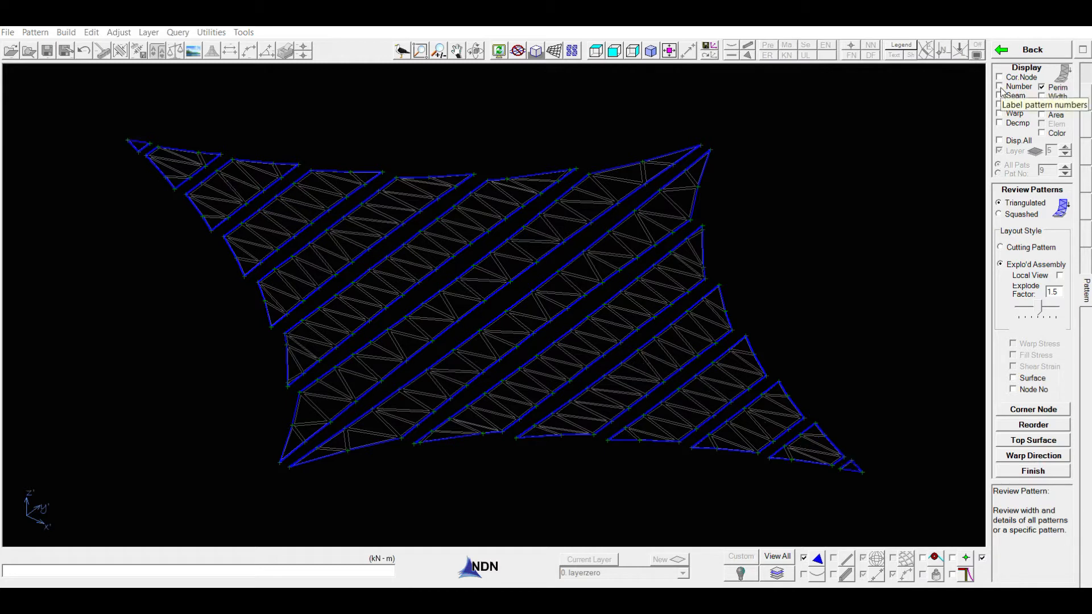
{"action": "left_click", "coordinate": [1001, 86]}
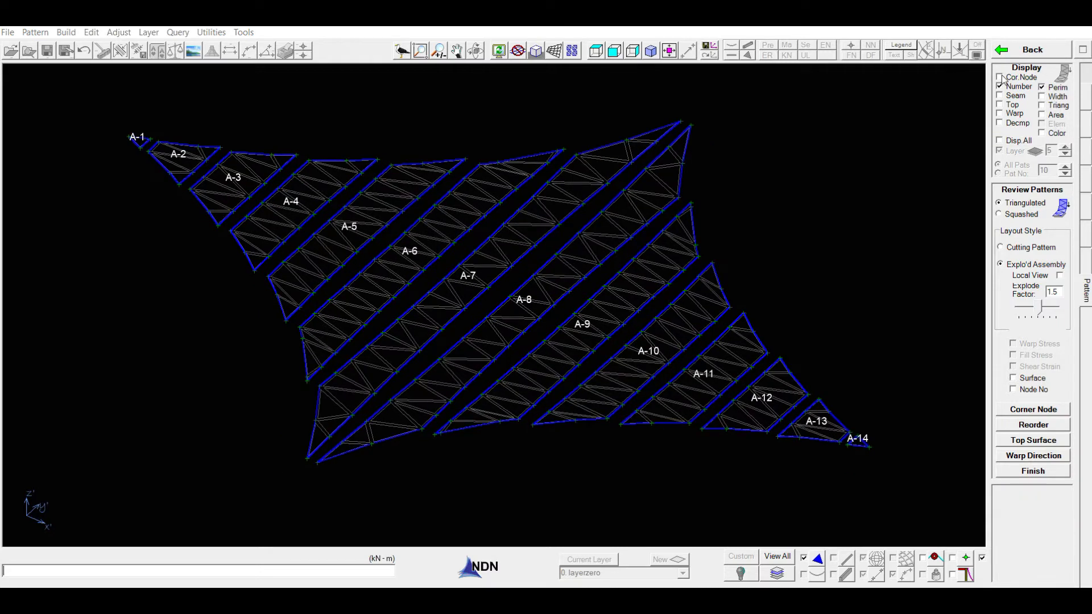
Step: Display the corner nodes of the reviewed patterns, hide them, and check the seam types along the pattern edges
{"action": "left_click", "coordinate": [1001, 77]}
{"action": "left_click", "coordinate": [999, 77]}
{"action": "left_click", "coordinate": [1000, 96]}
{"action": "middle_click_drag", "start_coordinate": [530, 359], "coordinate": [513, 348]}
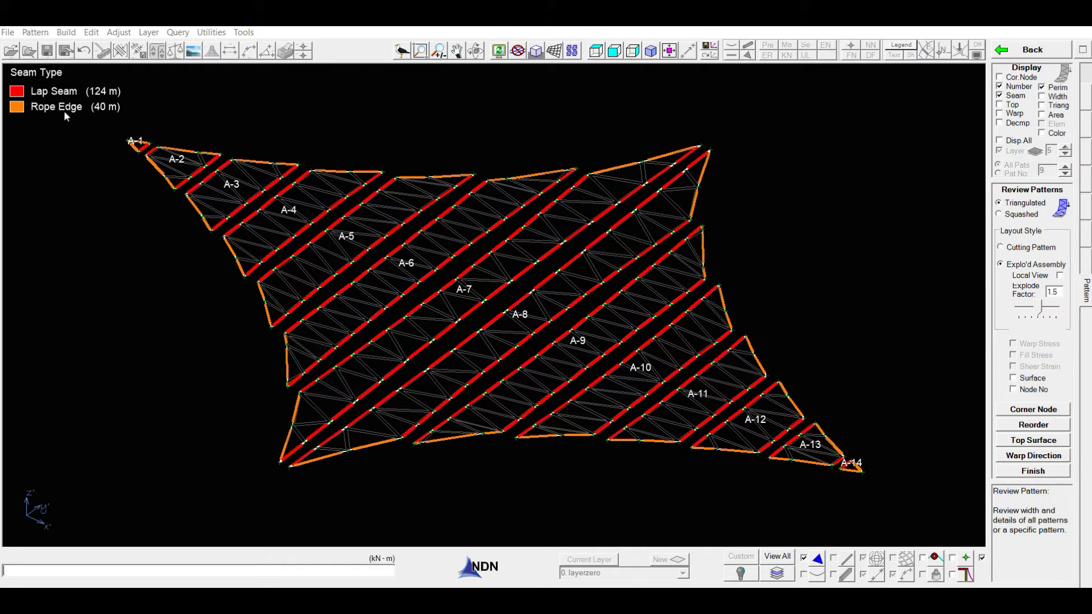
{"action": "left_click", "coordinate": [999, 95]}
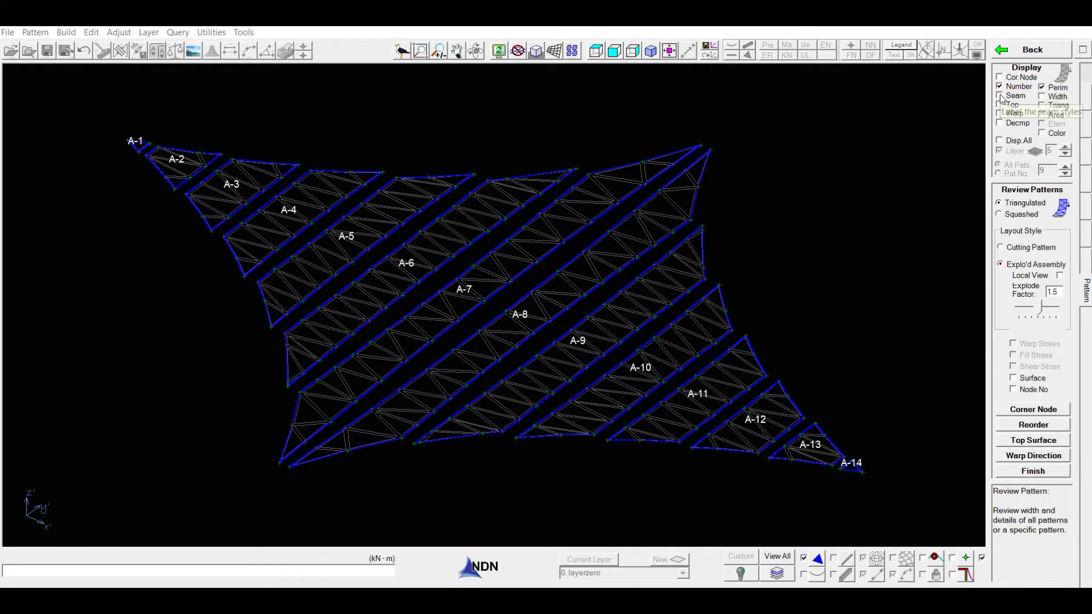
Step: Show the top surface of the patterns, turn it off, and check the warp direction of each pattern
{"action": "left_click", "coordinate": [999, 104]}
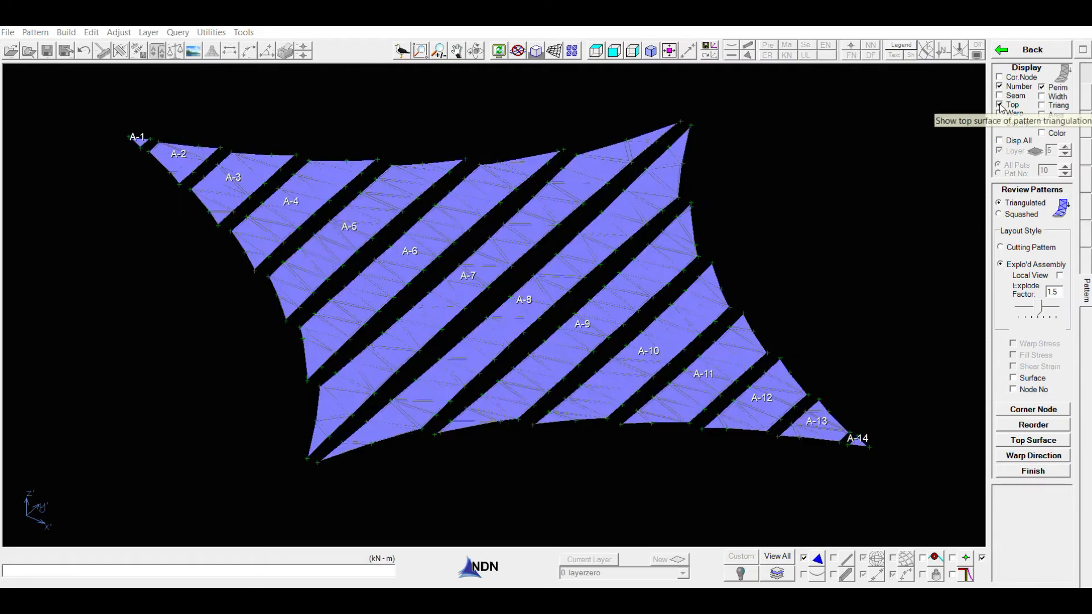
{"action": "middle_click_drag", "start_coordinate": [827, 333], "coordinate": [840, 310]}
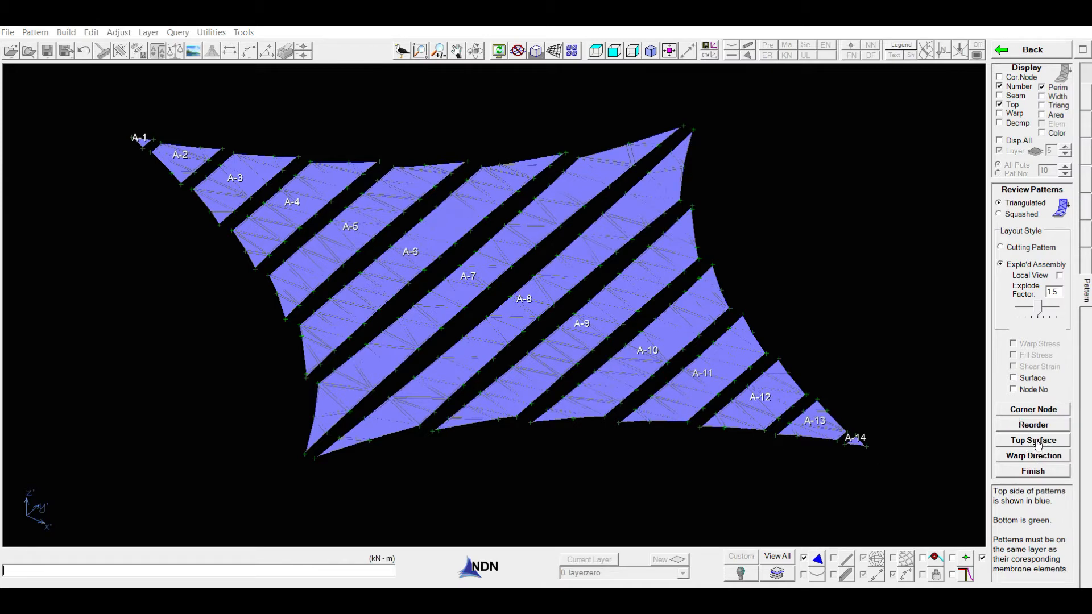
{"action": "left_click", "coordinate": [1000, 106]}
{"action": "left_click", "coordinate": [1000, 114]}
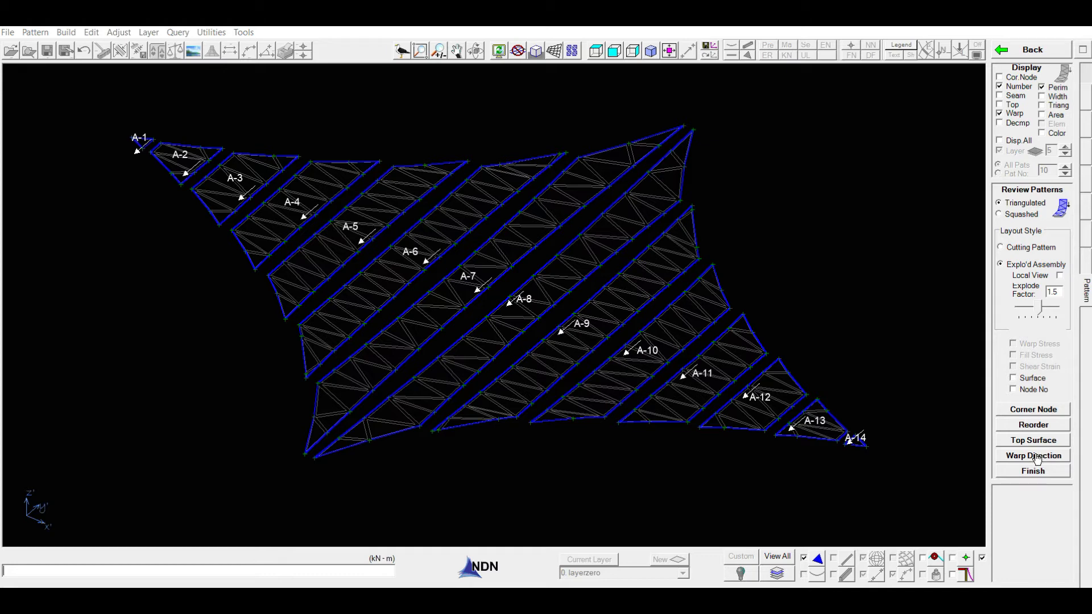
Step: Display the decompensation percentages on the patterns and check the compensation values in the pattern setup
{"action": "left_click", "coordinate": [999, 123]}
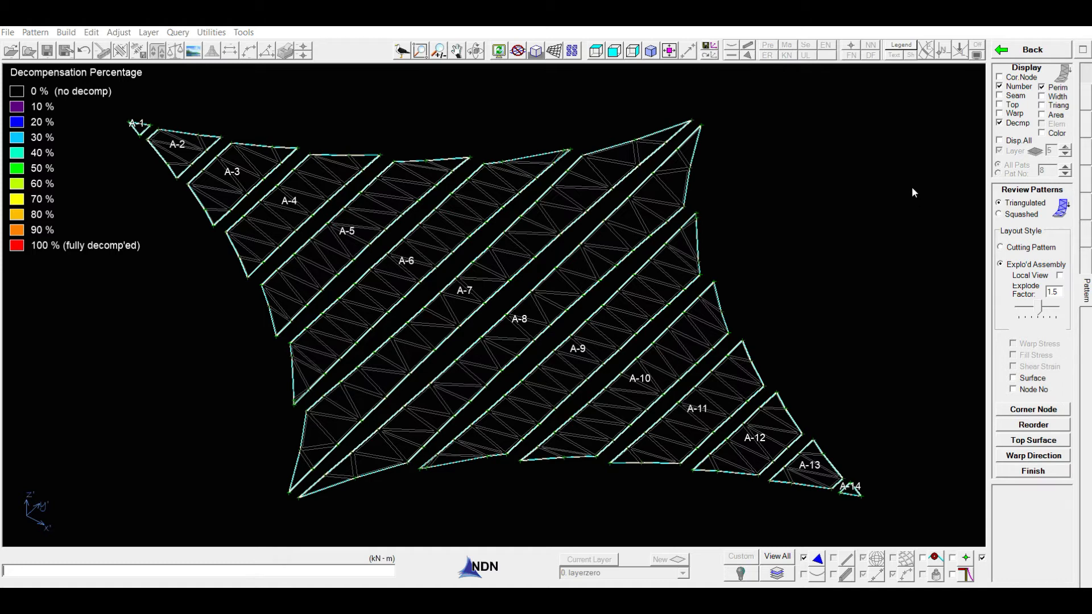
{"action": "left_click", "coordinate": [1034, 471]}
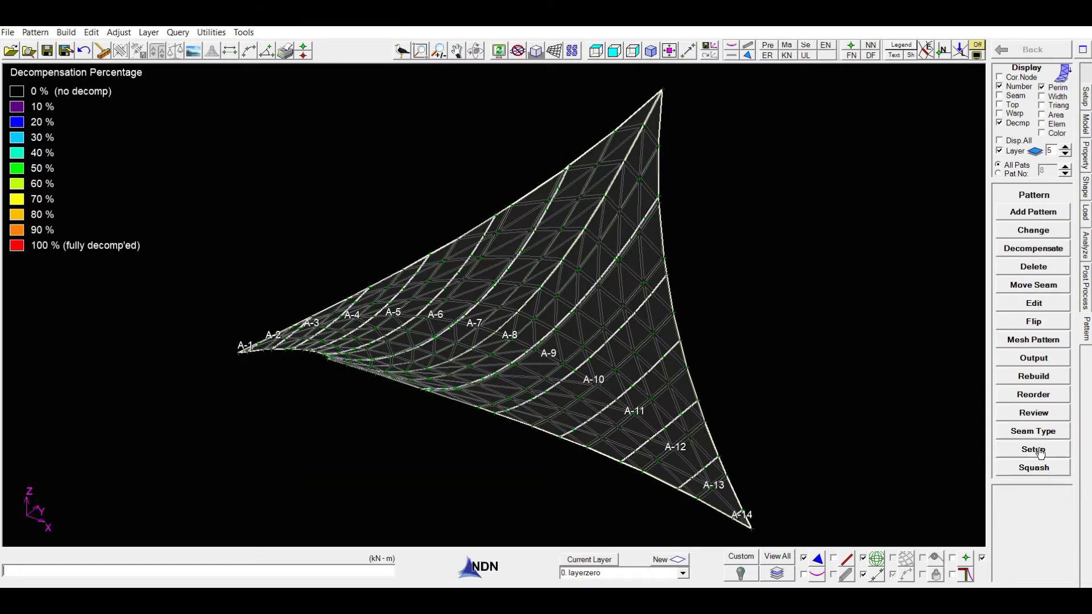
{"action": "left_click", "coordinate": [1039, 452]}
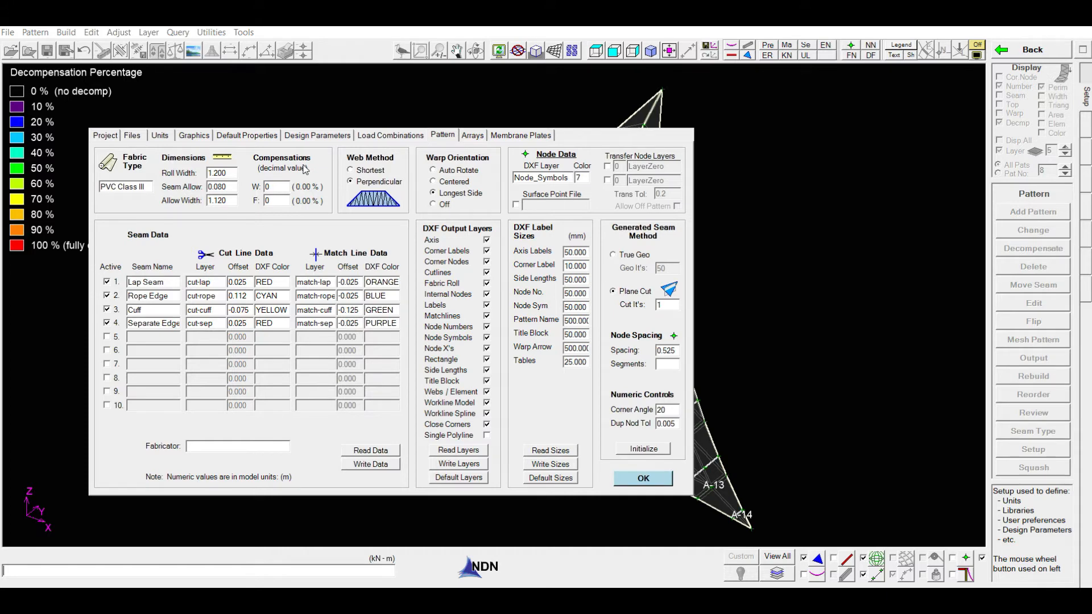
{"action": "left_click", "coordinate": [668, 481]}
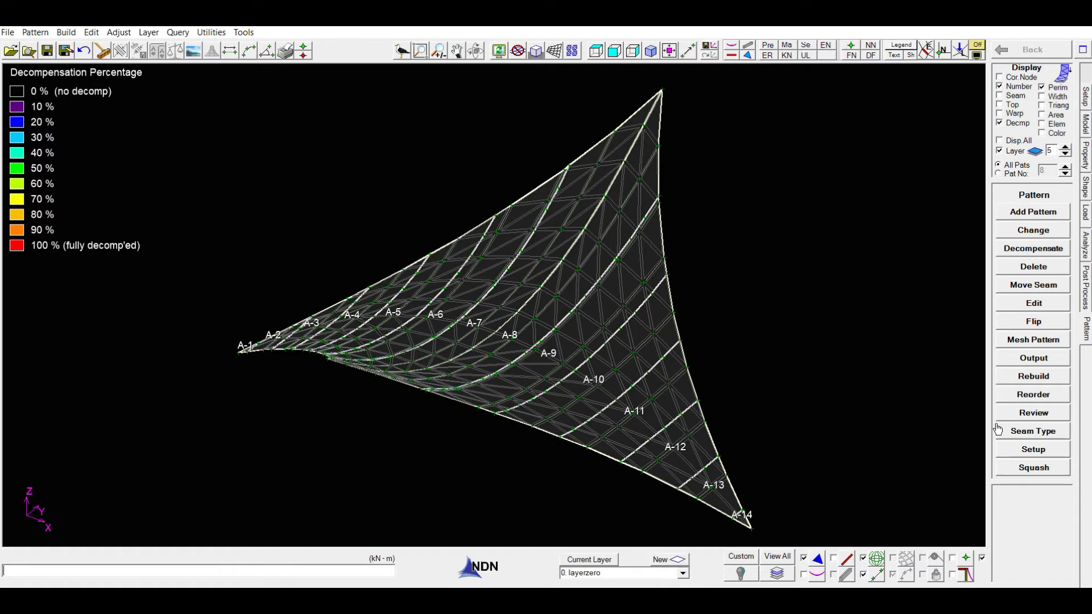
Step: Review the exploded patterns' decompensation, return to the model, and view the Decompensate settings without assigning any
{"action": "left_click", "coordinate": [1045, 412]}
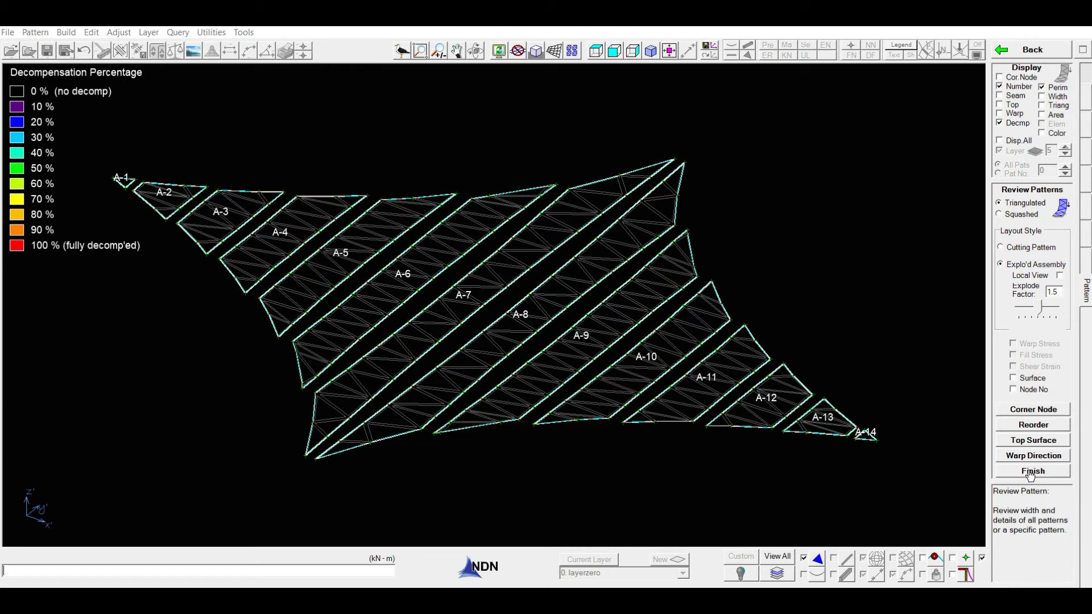
{"action": "left_click", "coordinate": [1031, 473]}
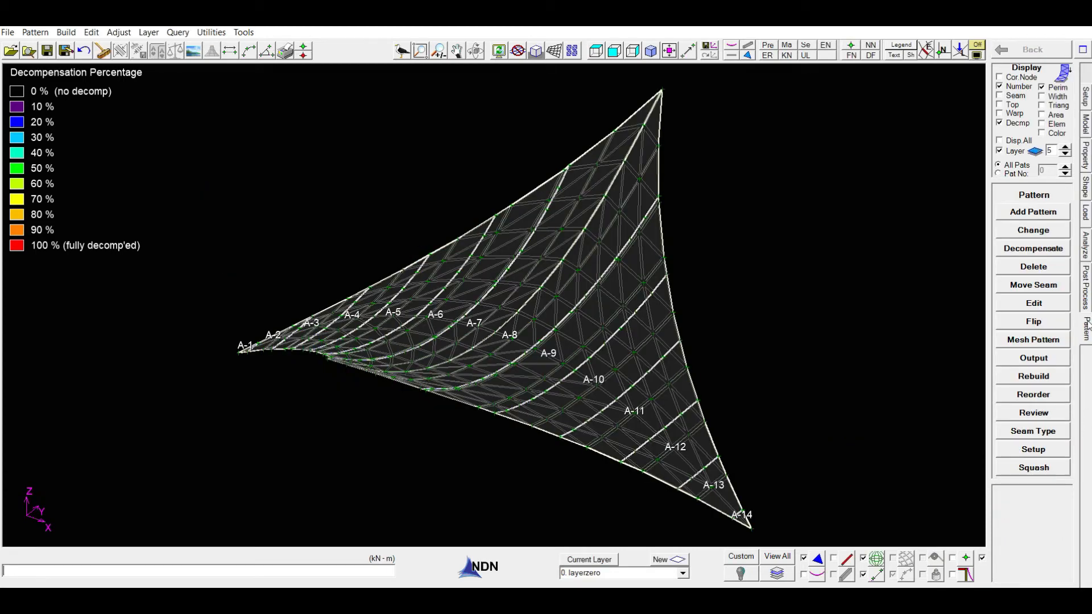
{"action": "left_click", "coordinate": [1026, 249]}
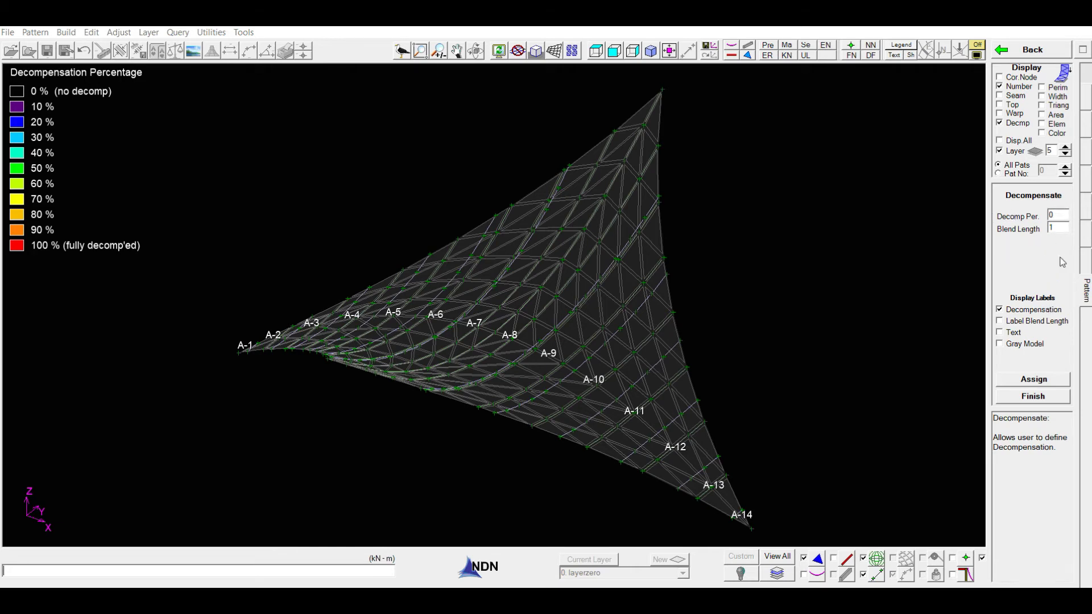
{"action": "left_click", "coordinate": [1039, 403]}
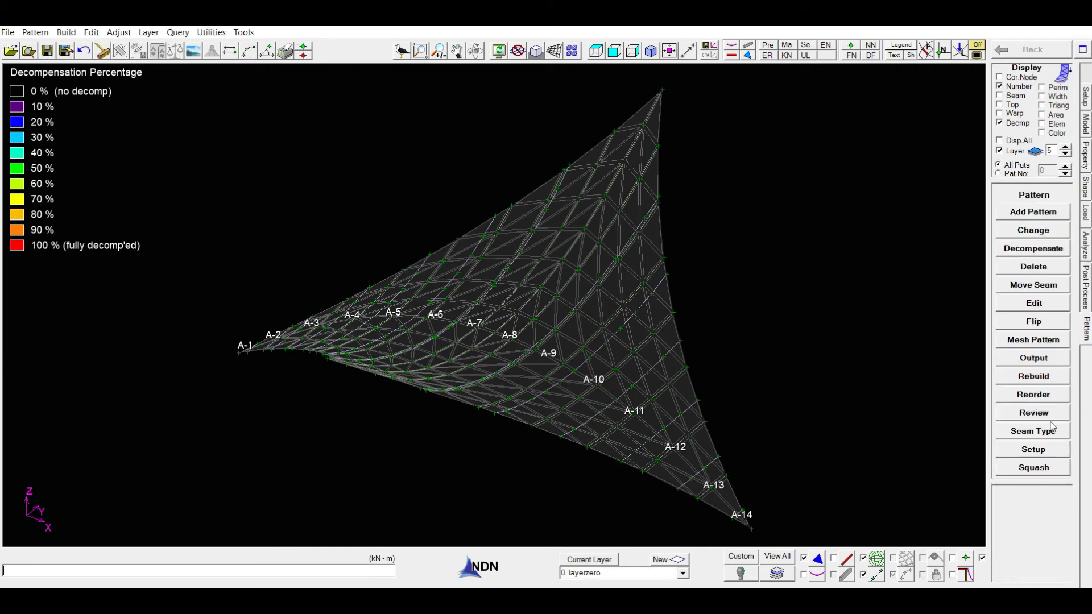
Step: In the pattern review, replace the decompensation display with the pattern perimeters and check the width labels of the patterns
{"action": "left_click", "coordinate": [1048, 413]}
{"action": "left_click", "coordinate": [999, 123]}
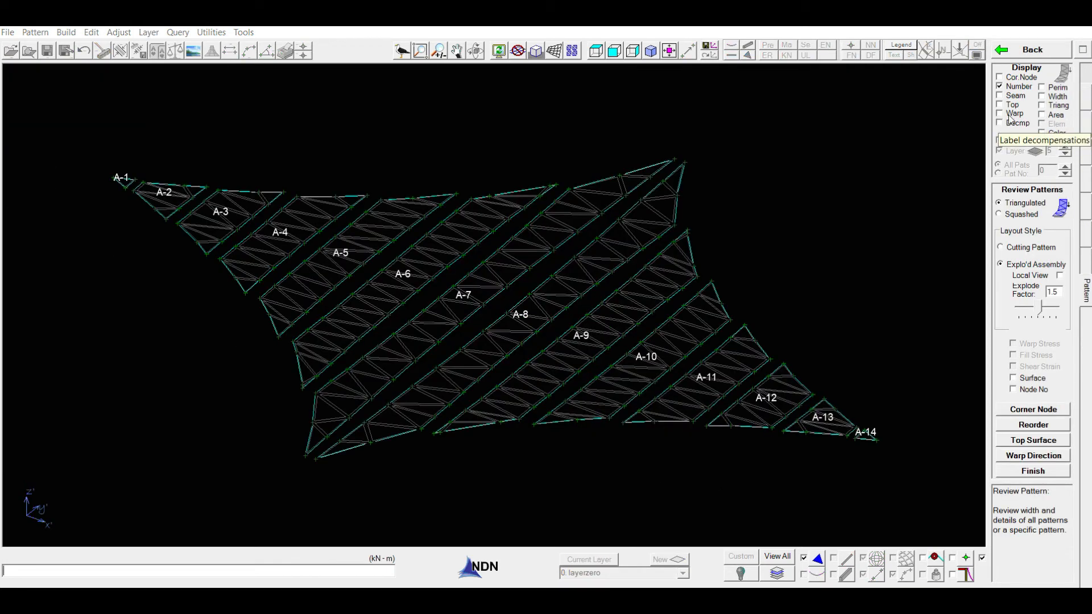
{"action": "left_click", "coordinate": [1042, 88]}
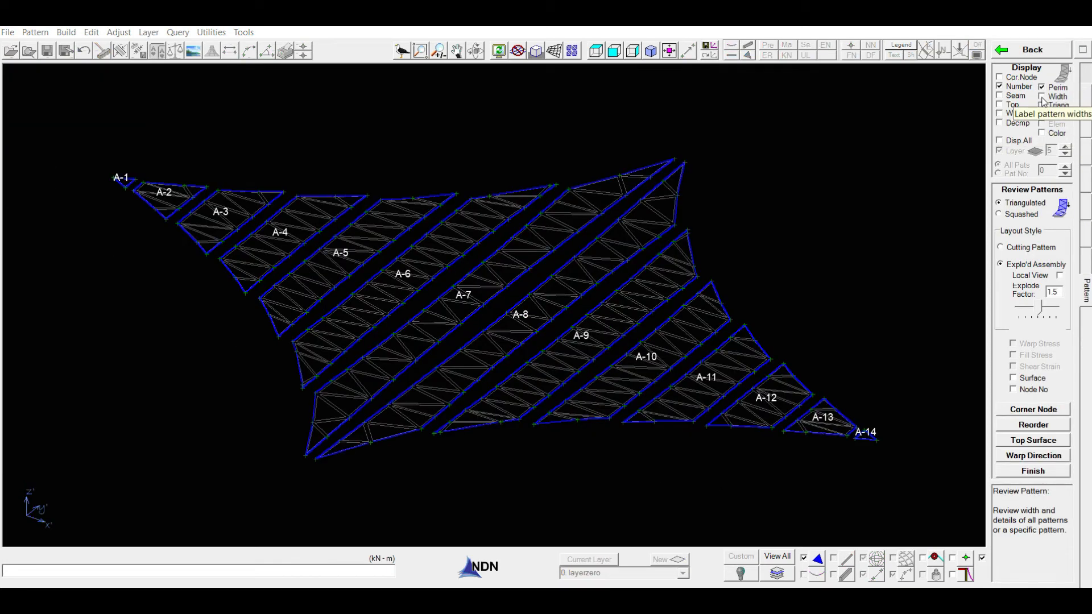
{"action": "left_click", "coordinate": [1042, 97]}
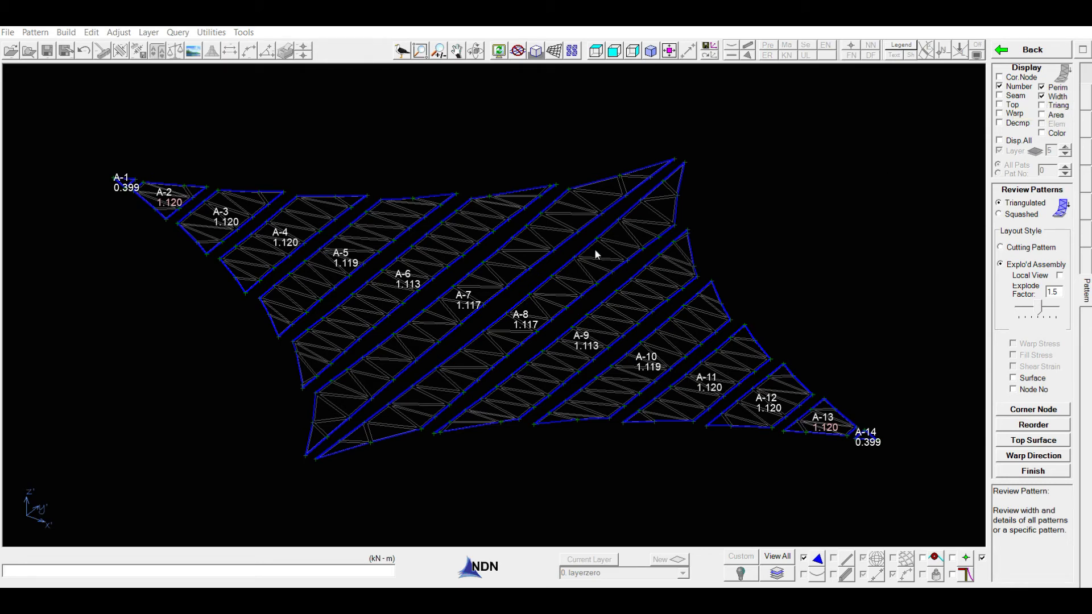
{"action": "left_click", "coordinate": [1042, 97]}
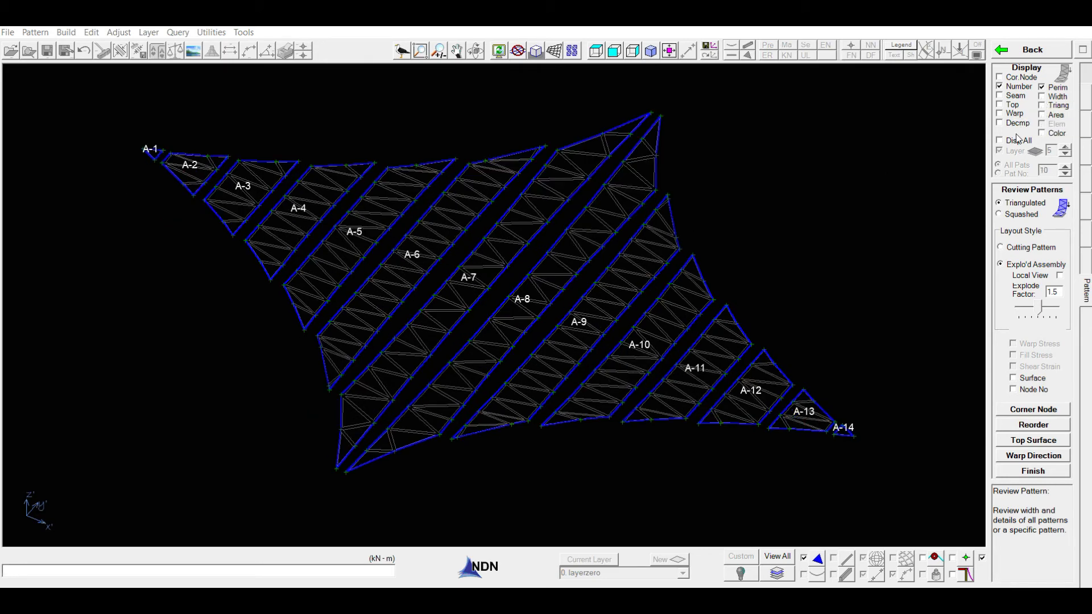
Step: Display the pattern triangulation and examine it on the assembled membrane model from several angles
{"action": "left_click", "coordinate": [1042, 107]}
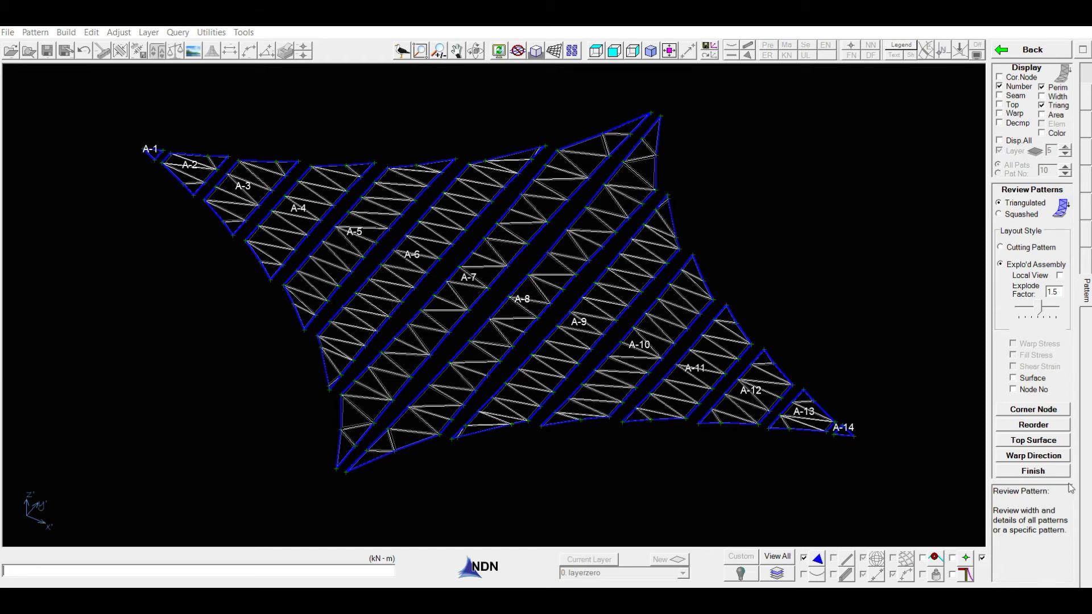
{"action": "left_click", "coordinate": [1034, 472]}
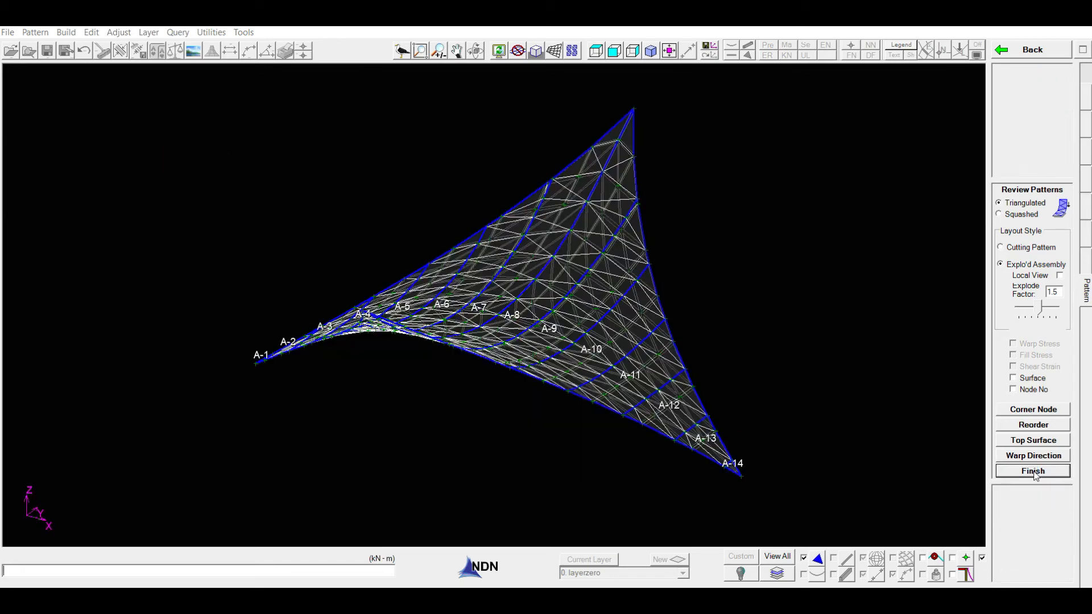
{"action": "middle_click_drag", "start_coordinate": [776, 448], "coordinate": [867, 428]}
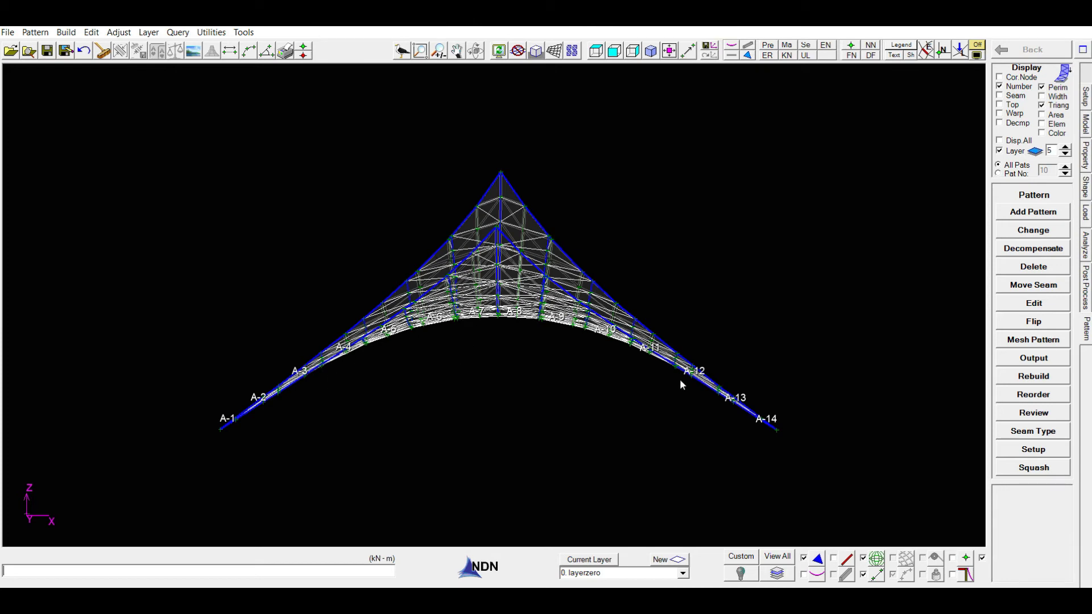
{"action": "middle_click_drag", "start_coordinate": [701, 404], "coordinate": [697, 472]}
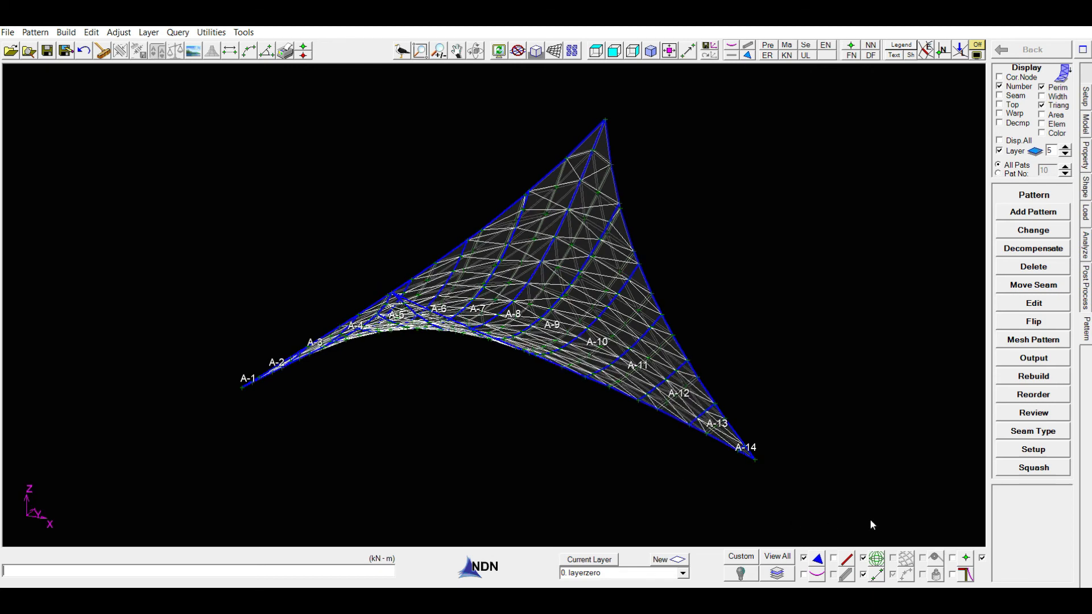
Step: Reopen the pattern review, hide the triangulation, and check the area of each pattern
{"action": "left_click", "coordinate": [1033, 413]}
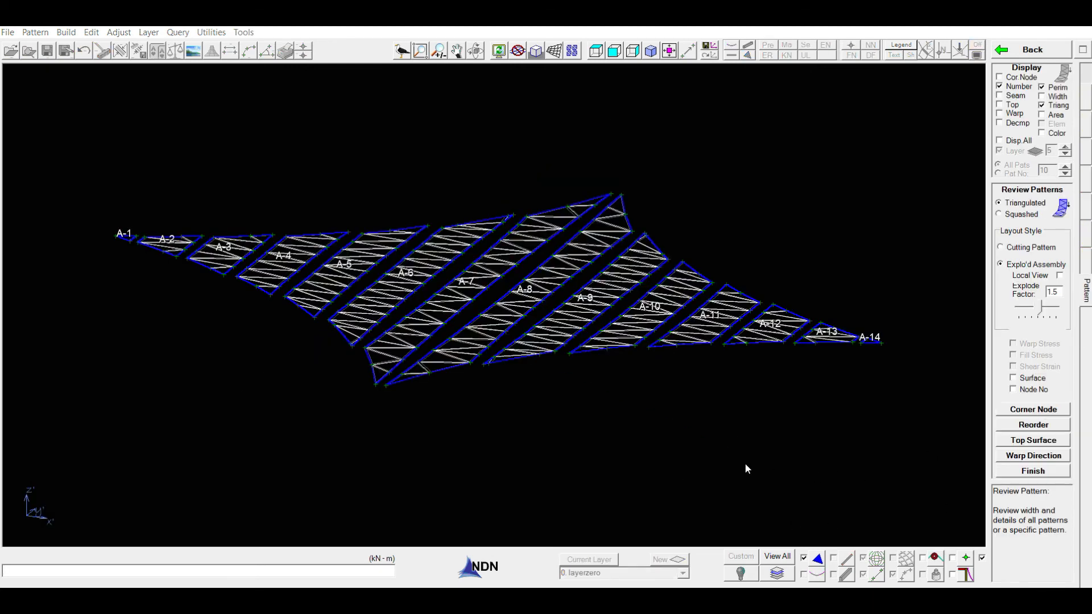
{"action": "left_click", "coordinate": [1042, 107]}
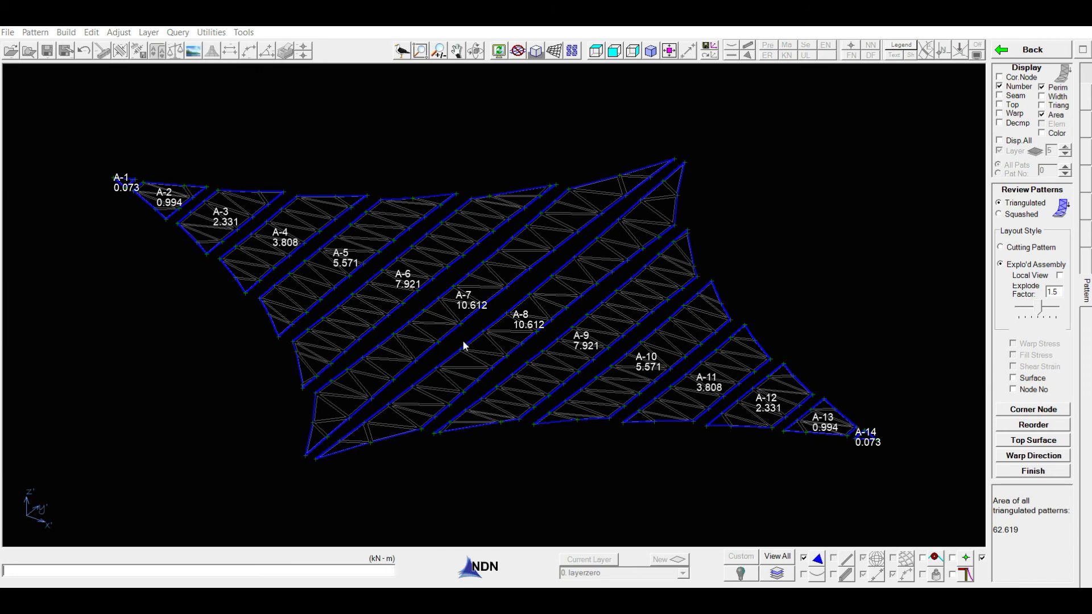
{"action": "left_click", "coordinate": [1042, 114]}
Step: Color the patterns individually, finish the review, and inspect the colored panels on the assembled membrane model
{"action": "left_click", "coordinate": [1042, 133]}
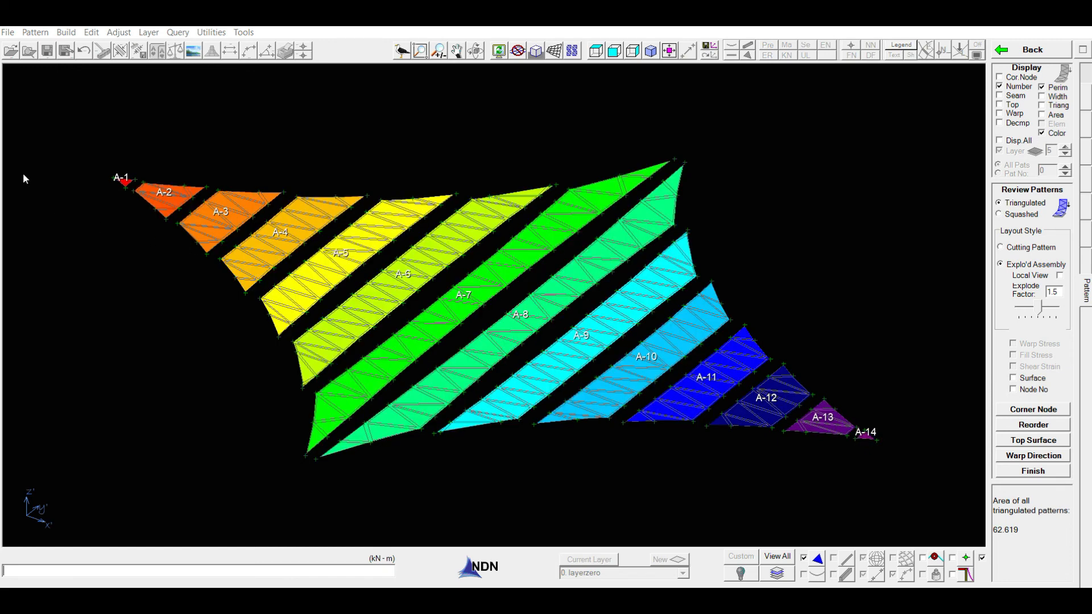
{"action": "left_click", "coordinate": [1046, 472]}
{"action": "middle_click_drag", "start_coordinate": [674, 514], "coordinate": [647, 506]}
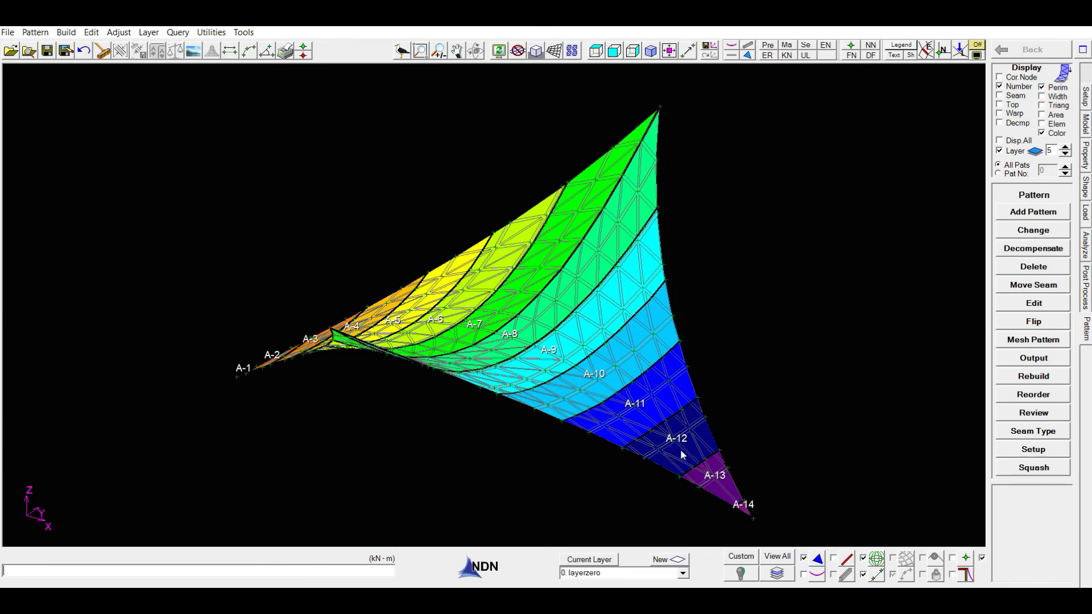
{"action": "middle_click_drag", "start_coordinate": [658, 385], "coordinate": [626, 370]}
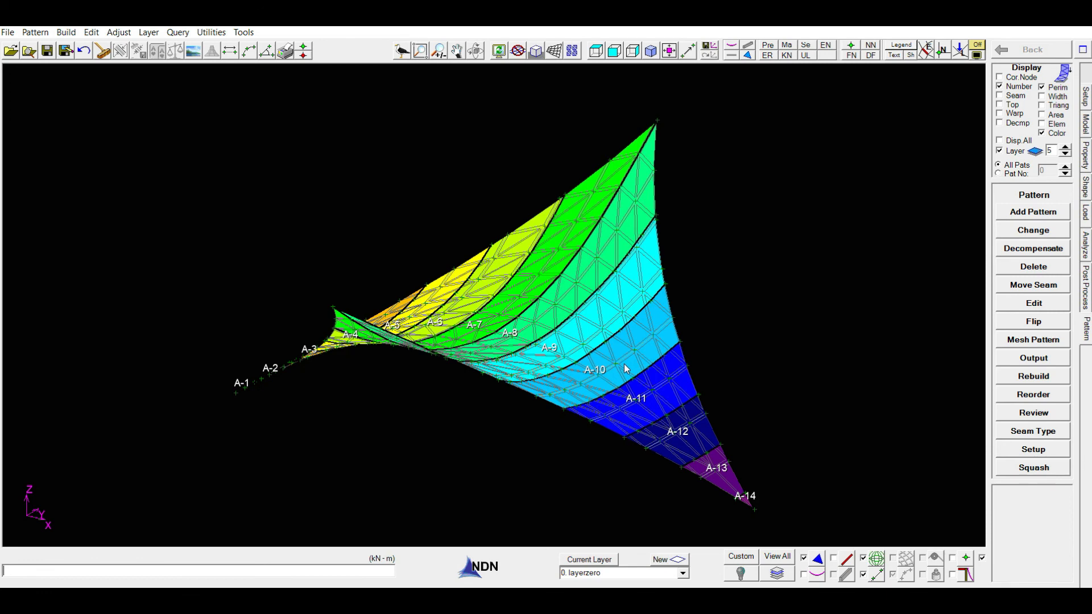